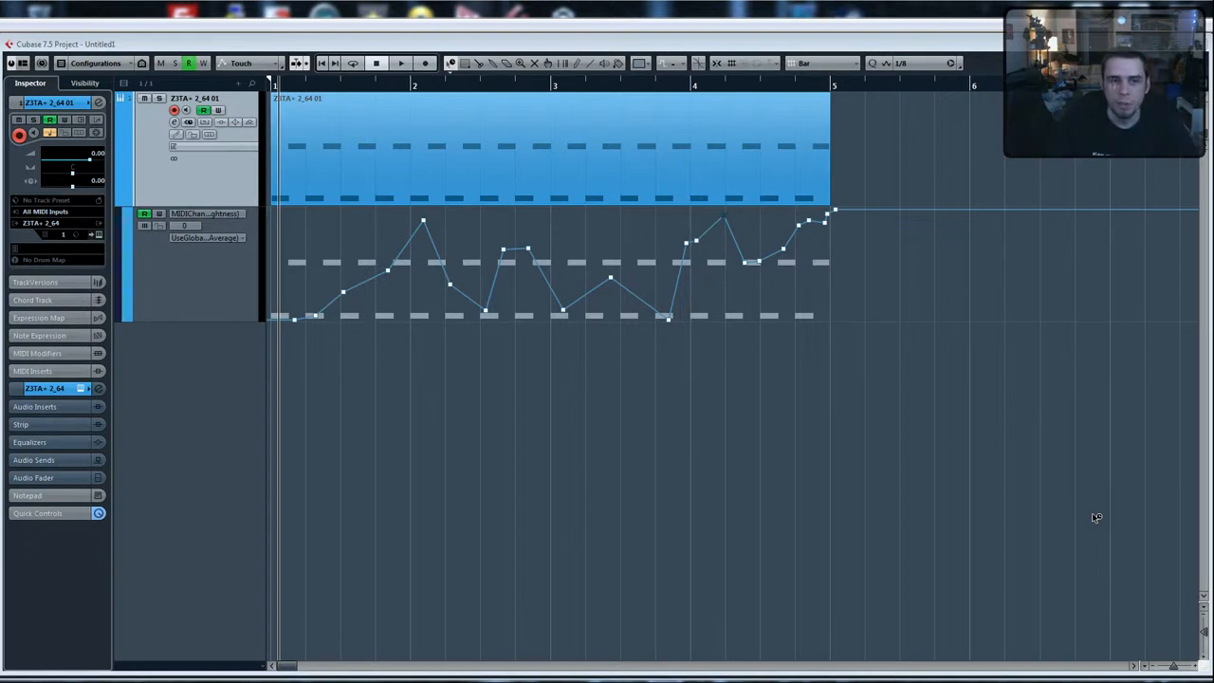
# Show the transport panel, audition the Z3TA+ part from the start, and return the cursor to the beginning
pyautogui.press('F2')
pyautogui.press('space')
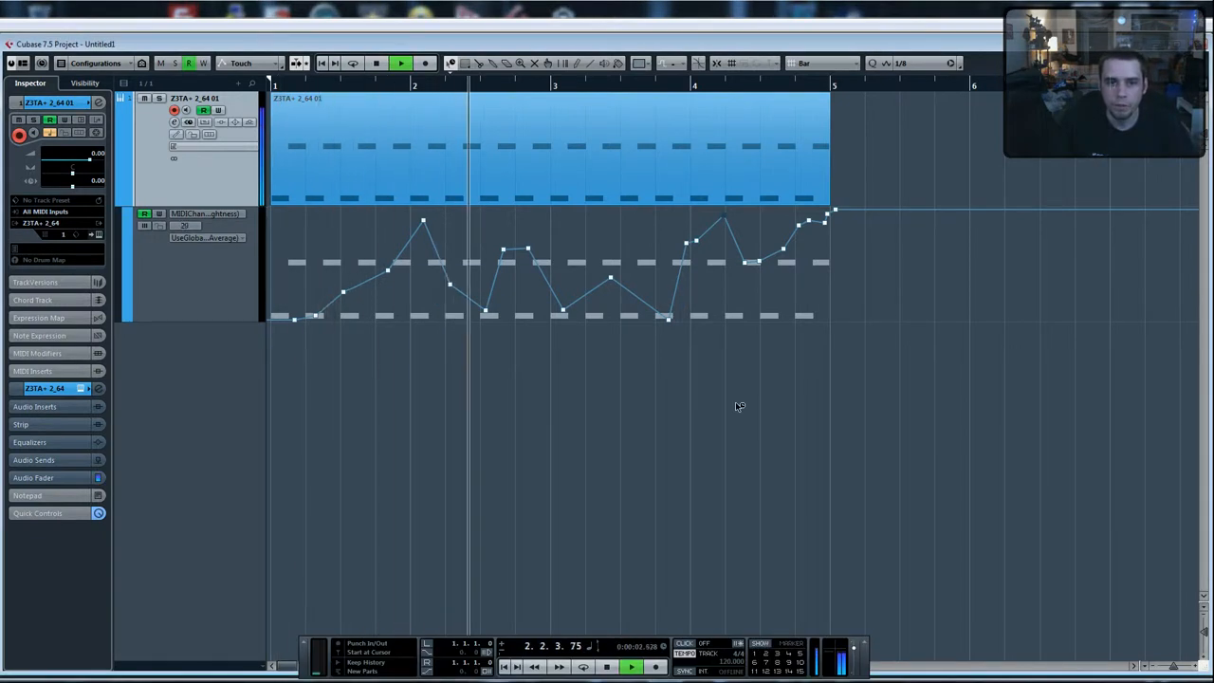
pyautogui.press('space')
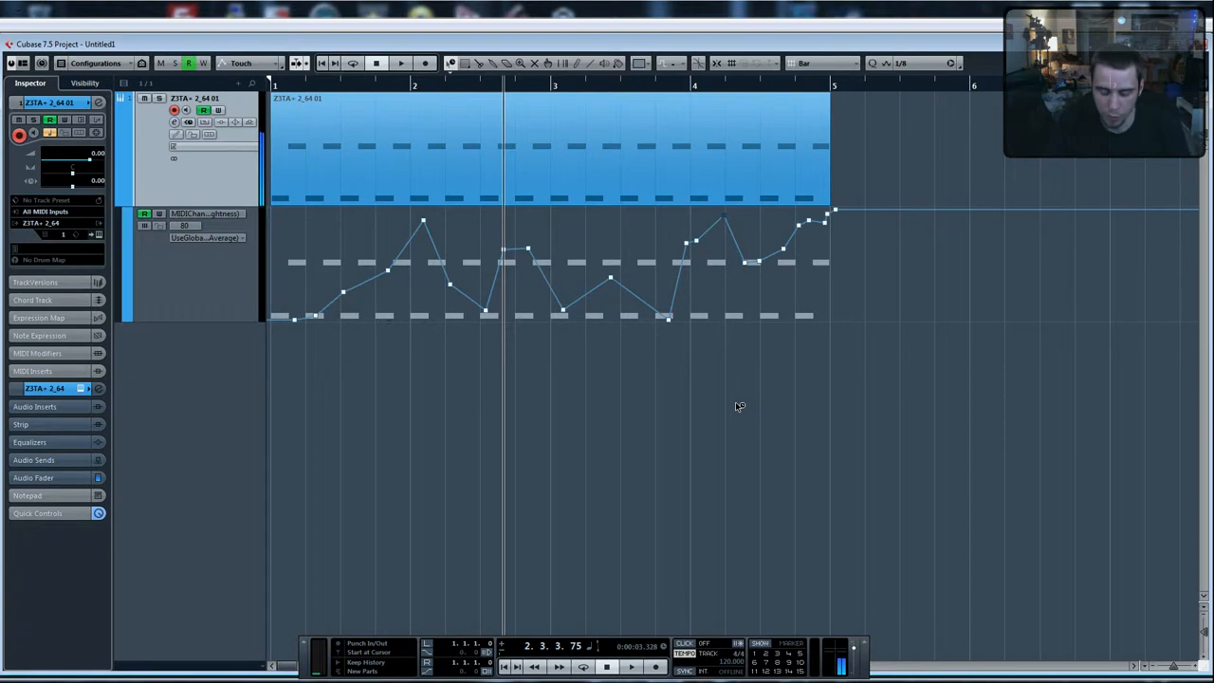
pyautogui.press('Home')
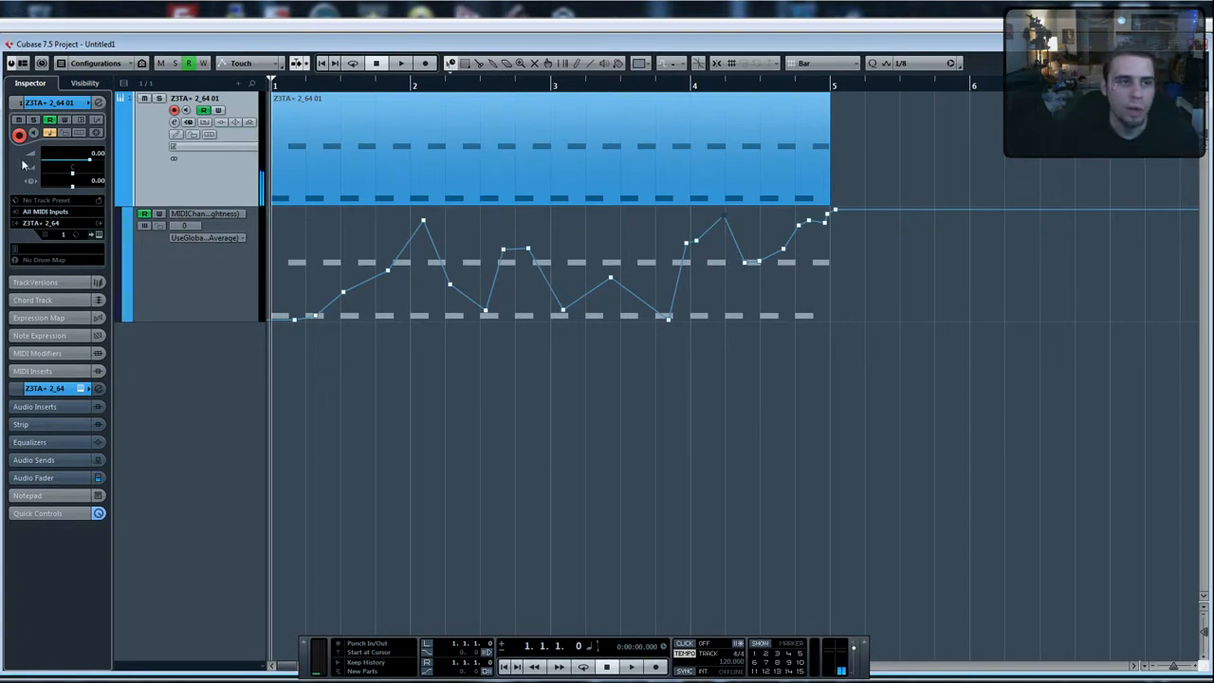
# Insert the RoomWorks SE reverb in the first audio insert slot of the Z3TA+ track
pyautogui.click(44, 407)
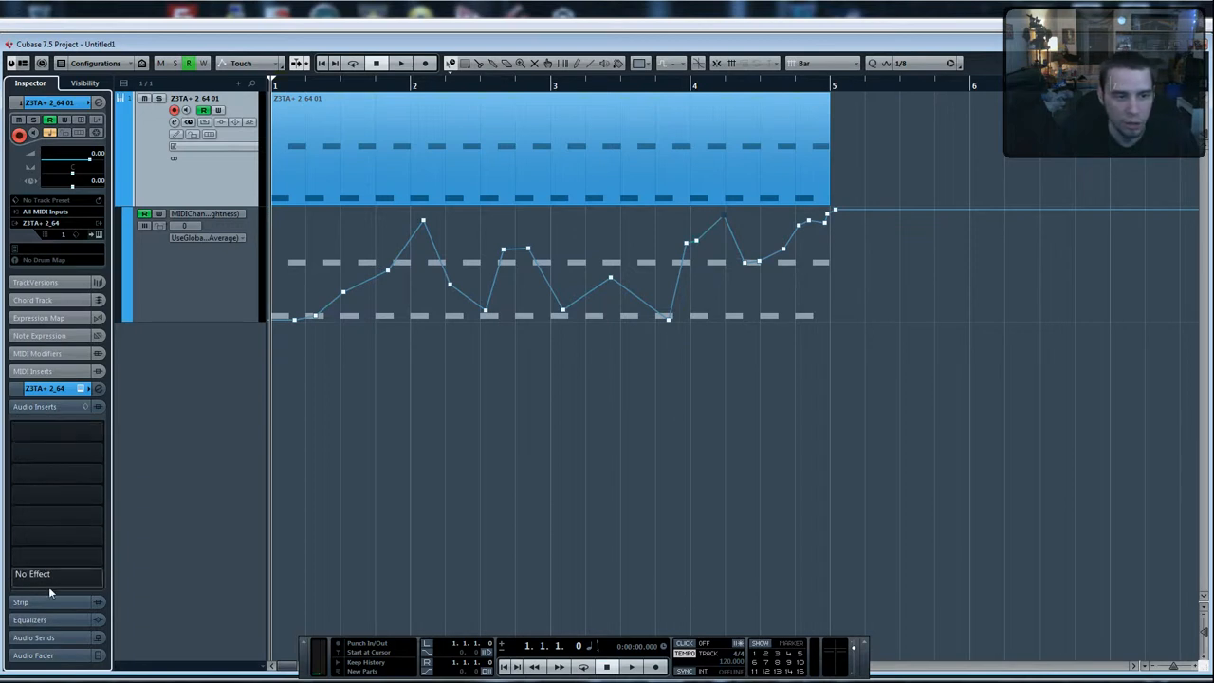
pyautogui.click(59, 429)
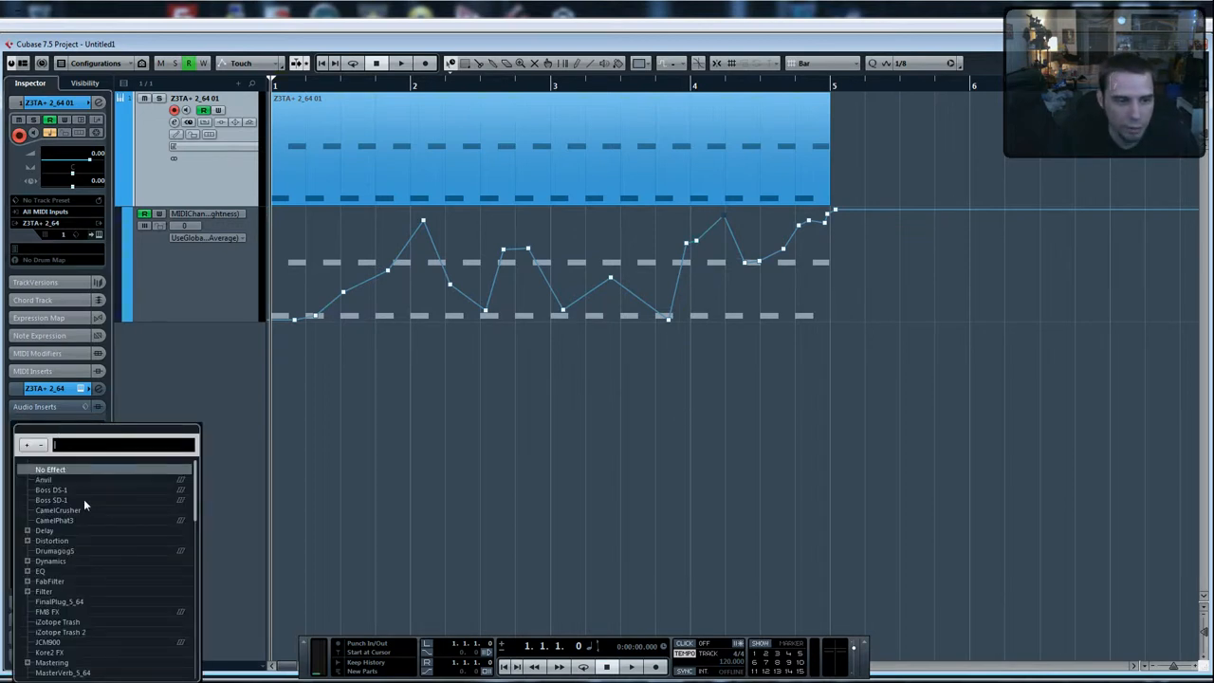
pyautogui.scroll(-15, 80, 501)
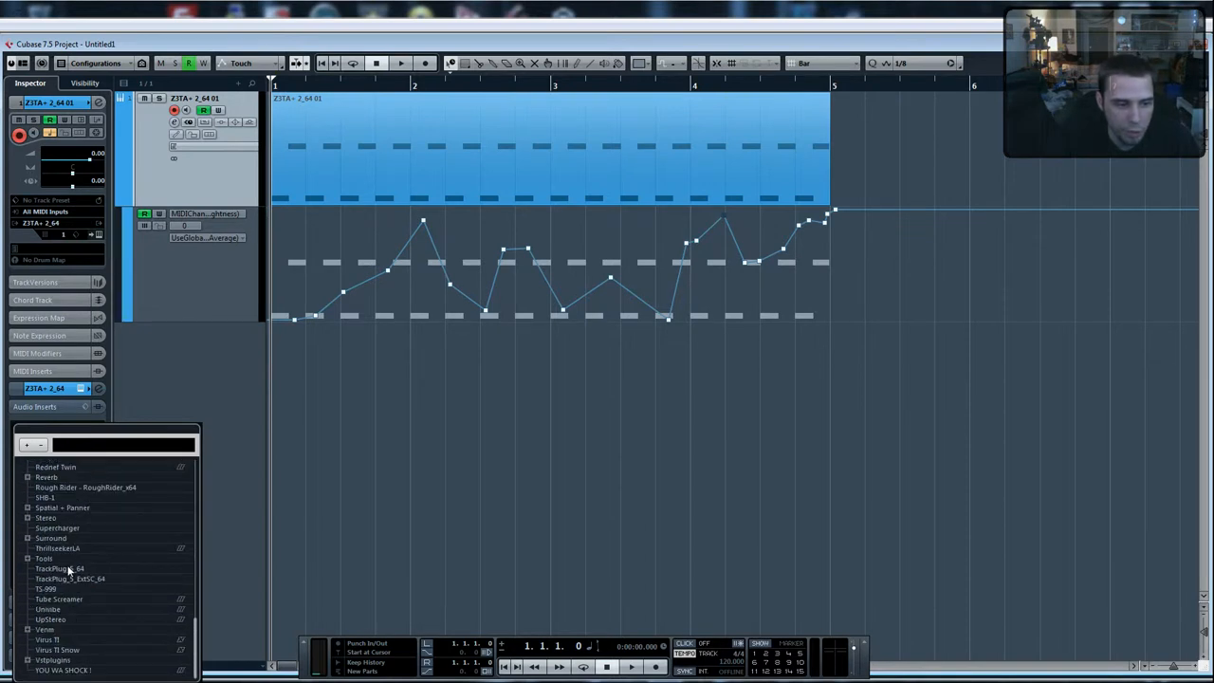
pyautogui.click(27, 478)
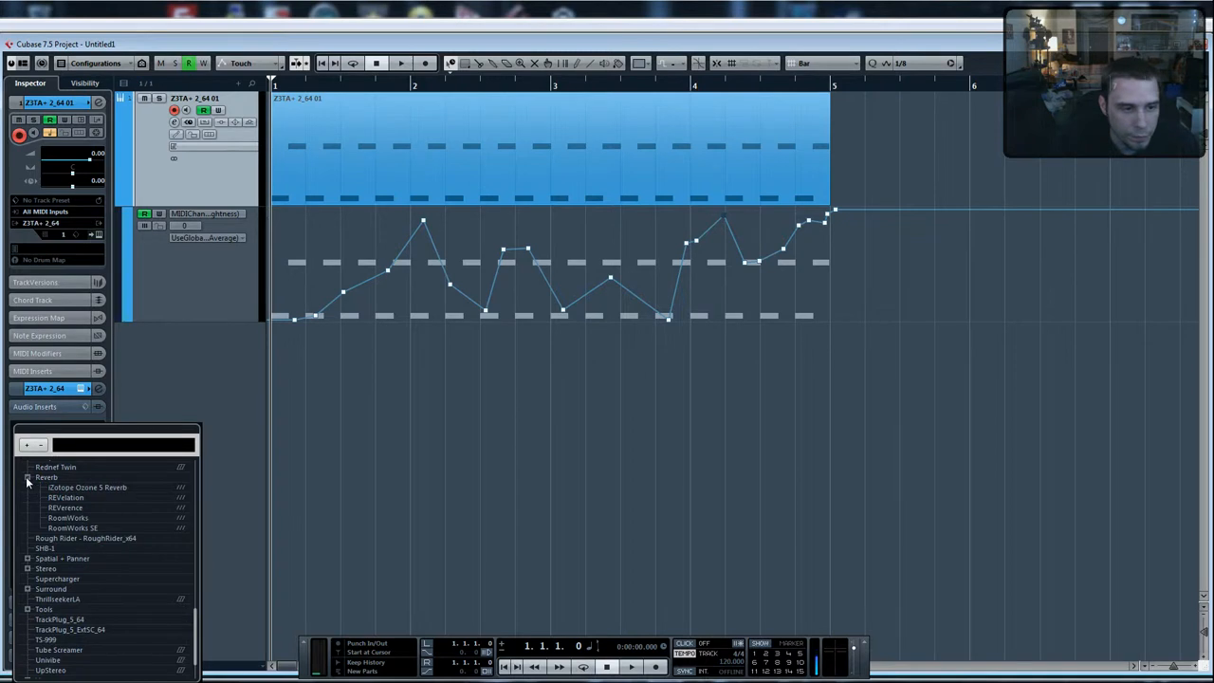
pyautogui.click(94, 528)
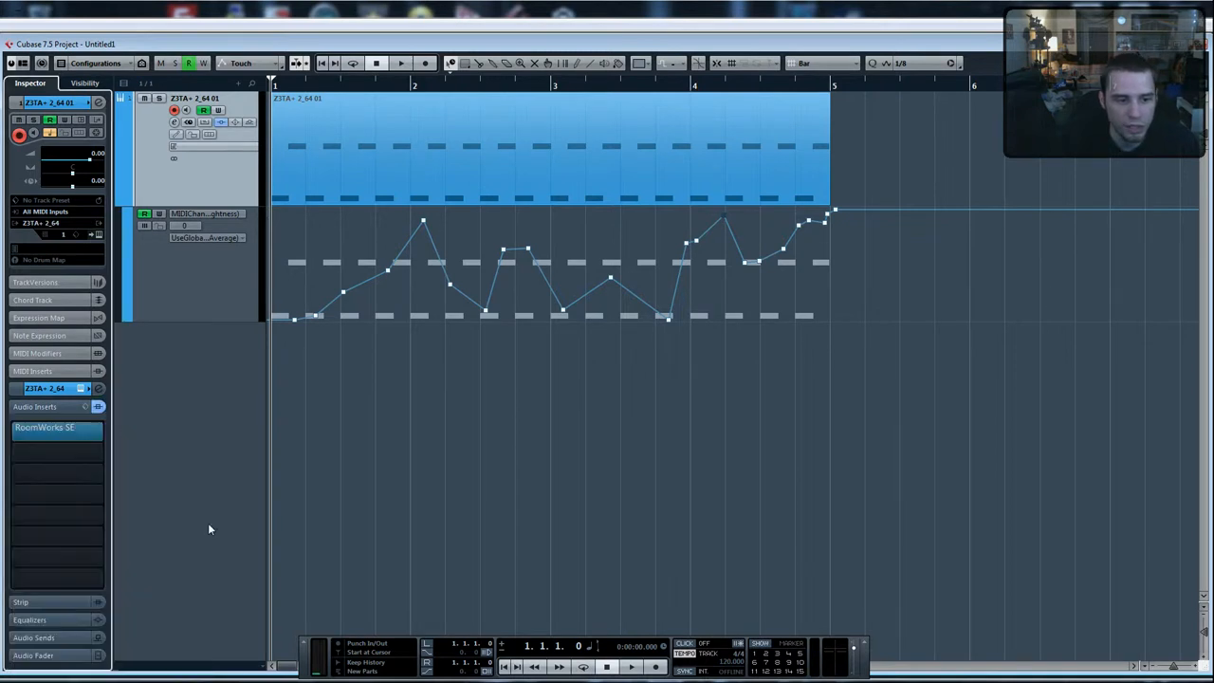
# Open RoomWorks SE and, during playback, set its Reverb Time to 6.92 and Mix to 69
pyautogui.click(82, 437)
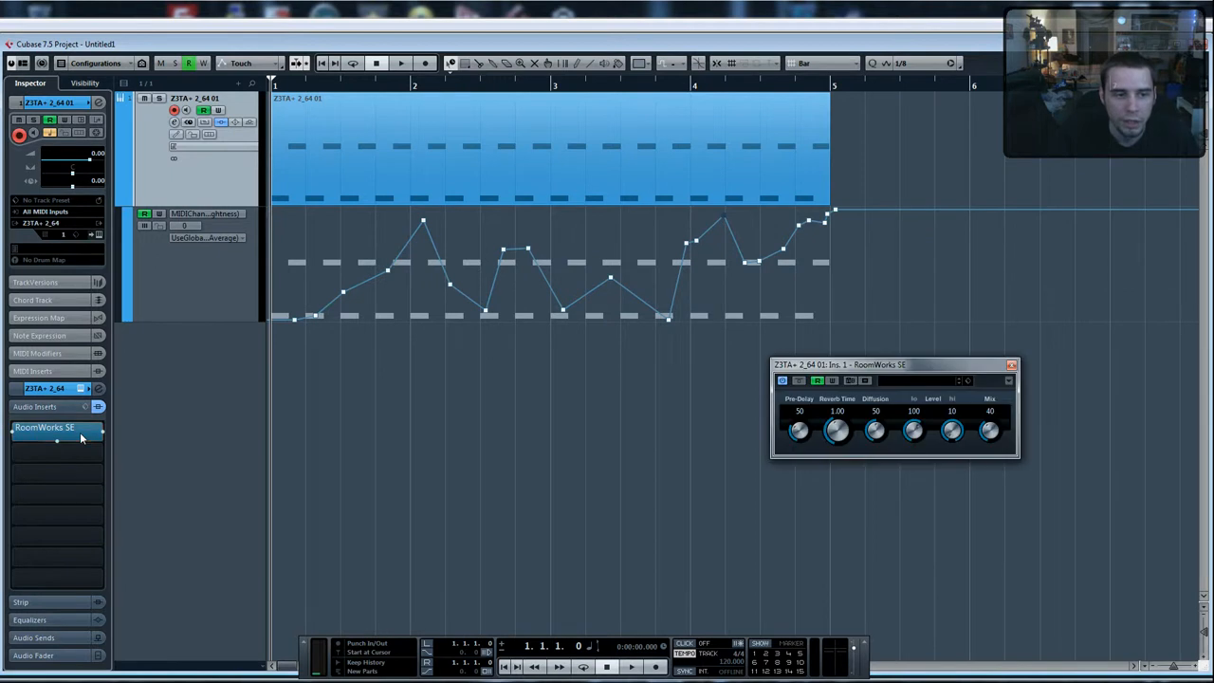
pyautogui.moveTo(877, 365); pyautogui.dragTo(723, 351)
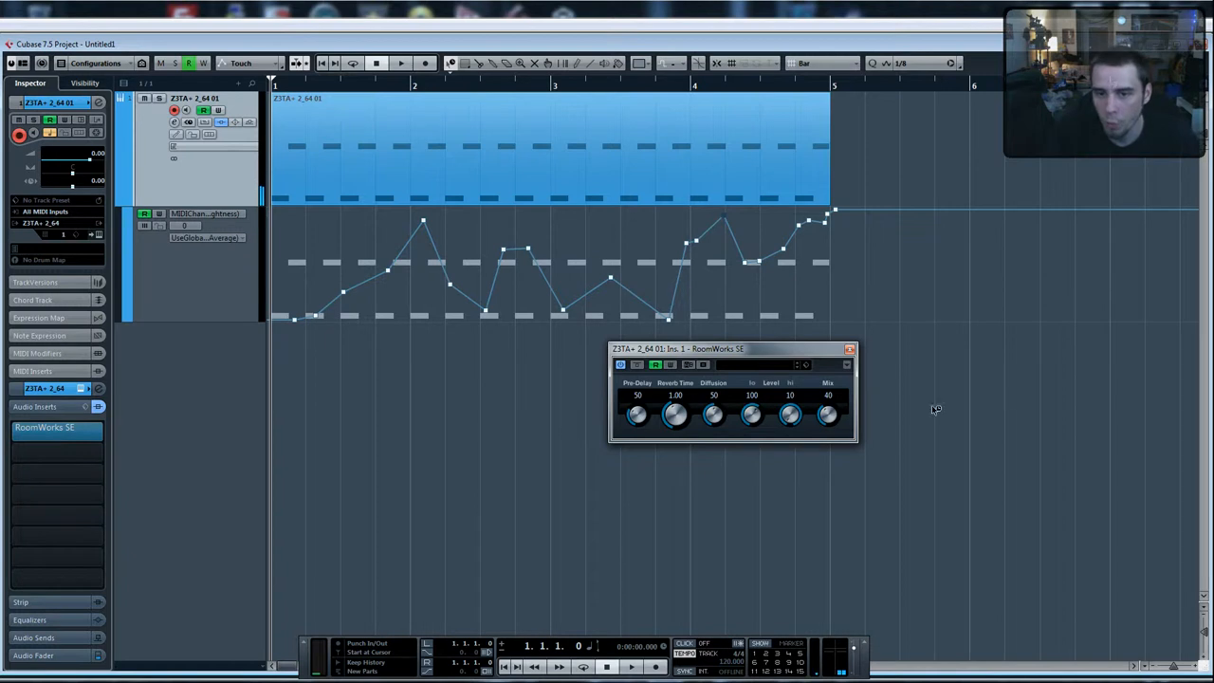
pyautogui.press('space')
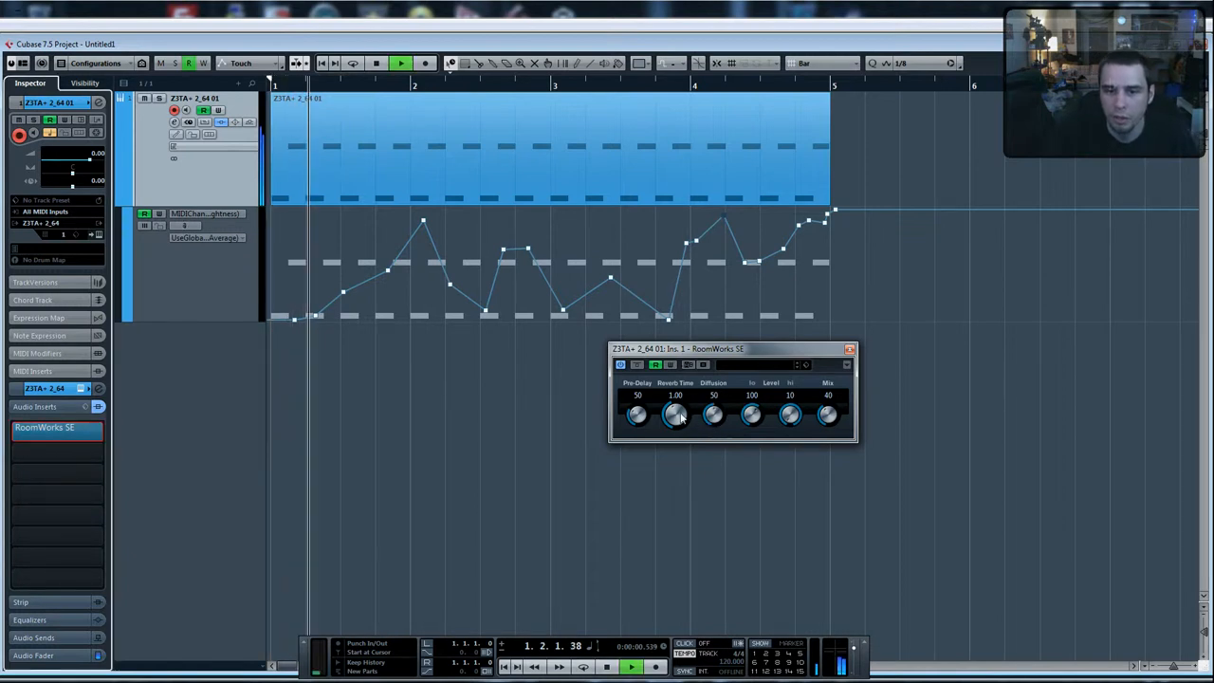
pyautogui.moveTo(675, 421); pyautogui.dragTo(654, 360)
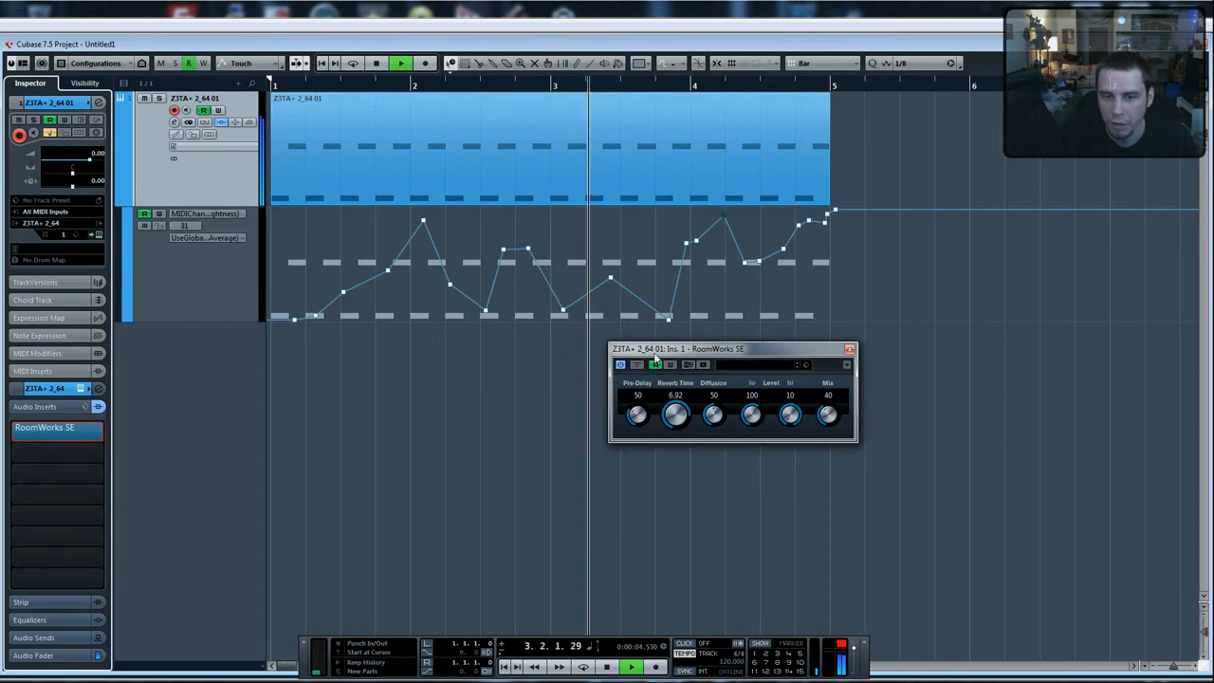
pyautogui.moveTo(831, 419); pyautogui.dragTo(809, 360)
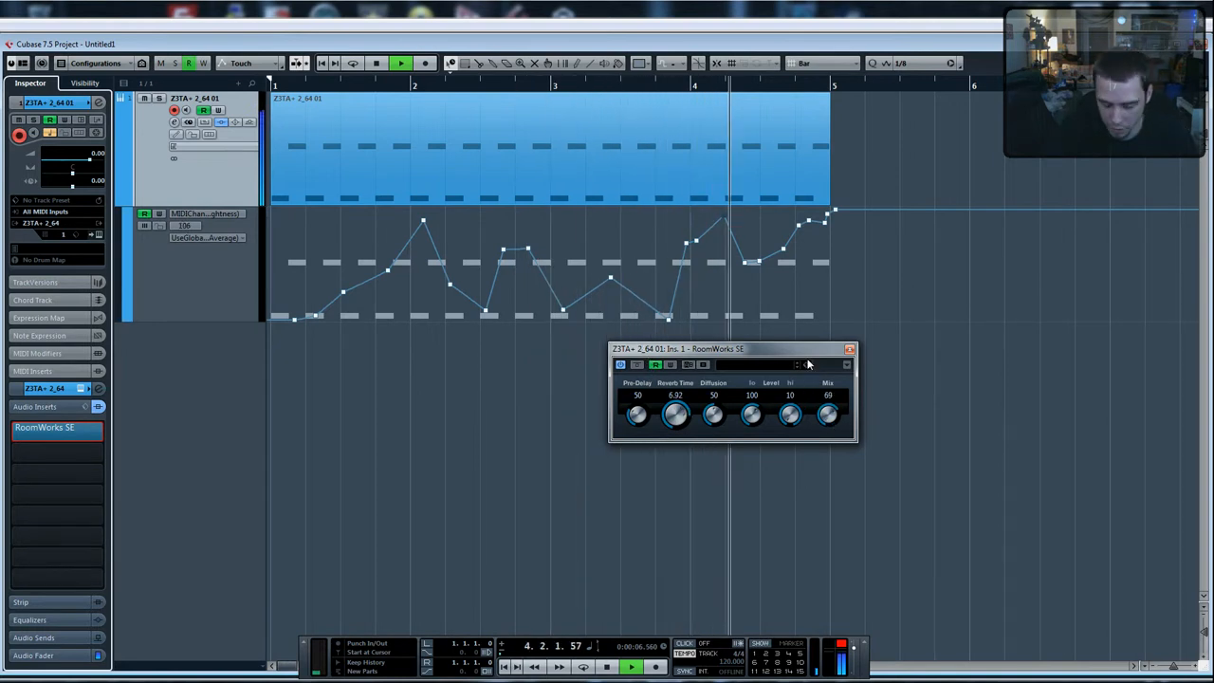
pyautogui.press('space')
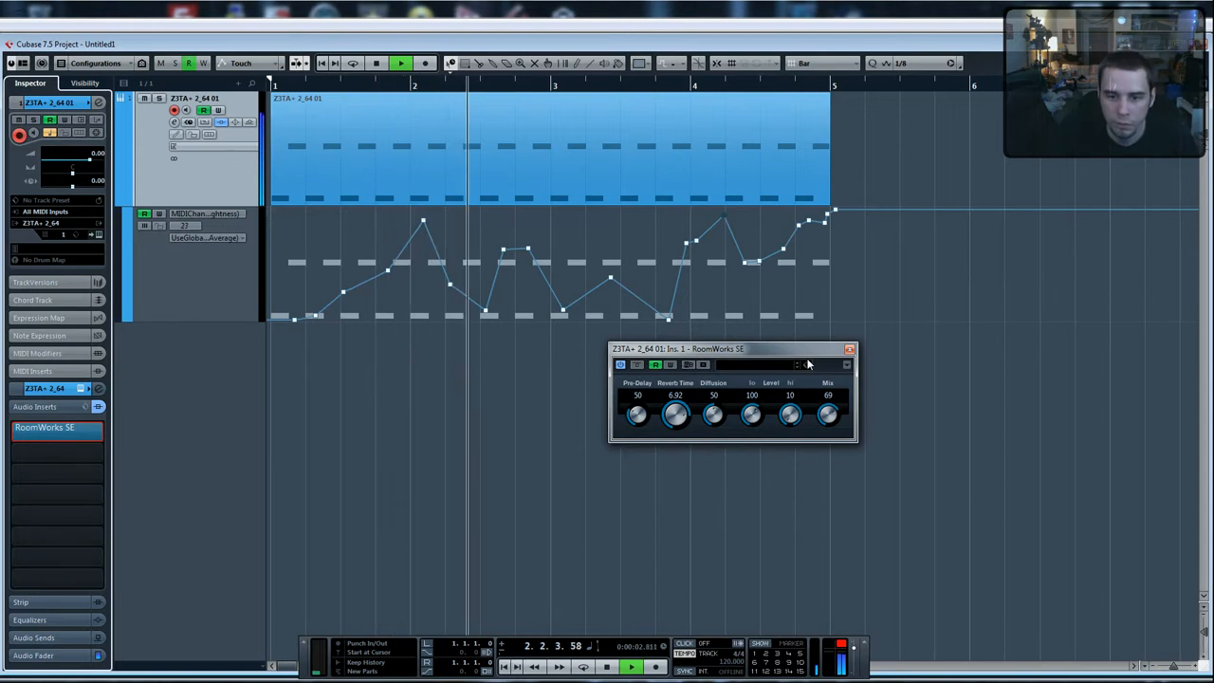
# Set the RoomWorks SE Mix to 16 and close the reverb's window
pyautogui.moveTo(828, 414); pyautogui.dragTo(844, 491)
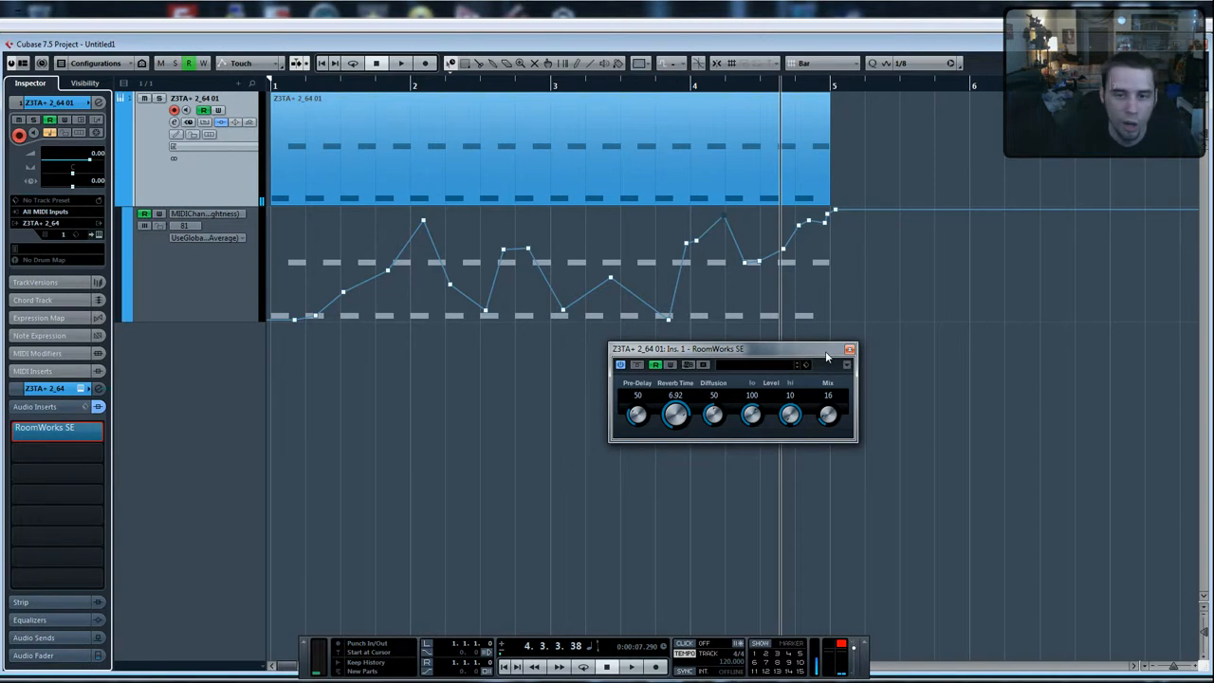
pyautogui.moveTo(826, 356); pyautogui.dragTo(781, 360)
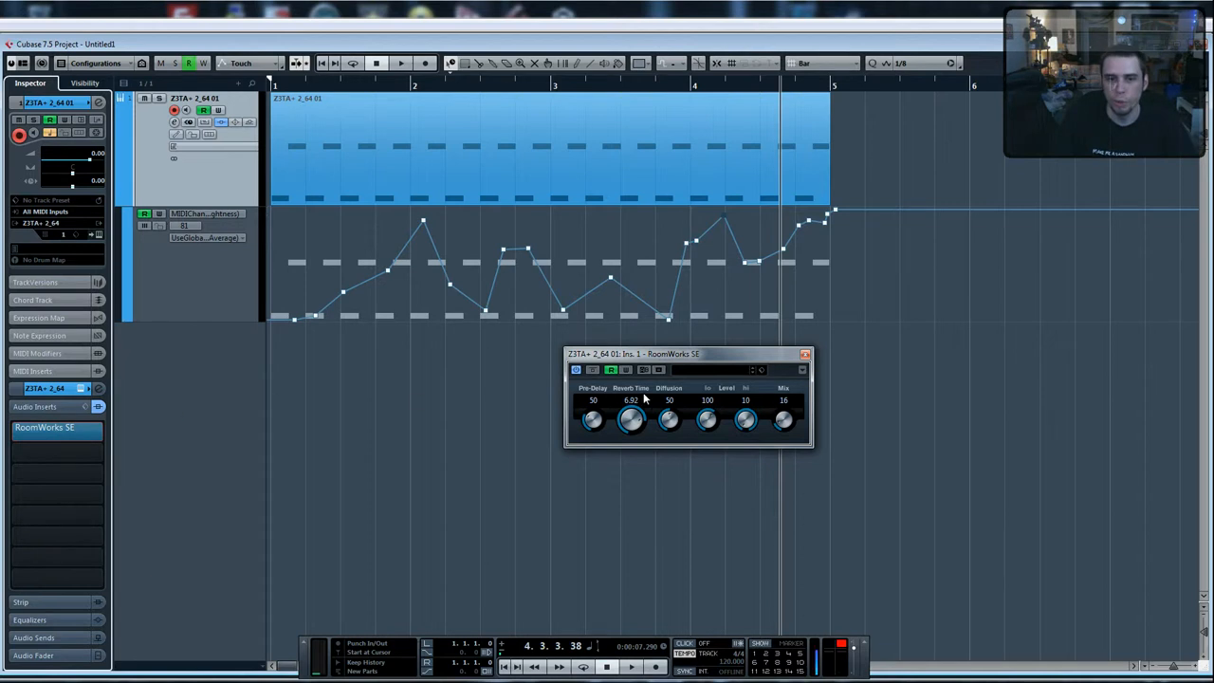
pyautogui.click(805, 354)
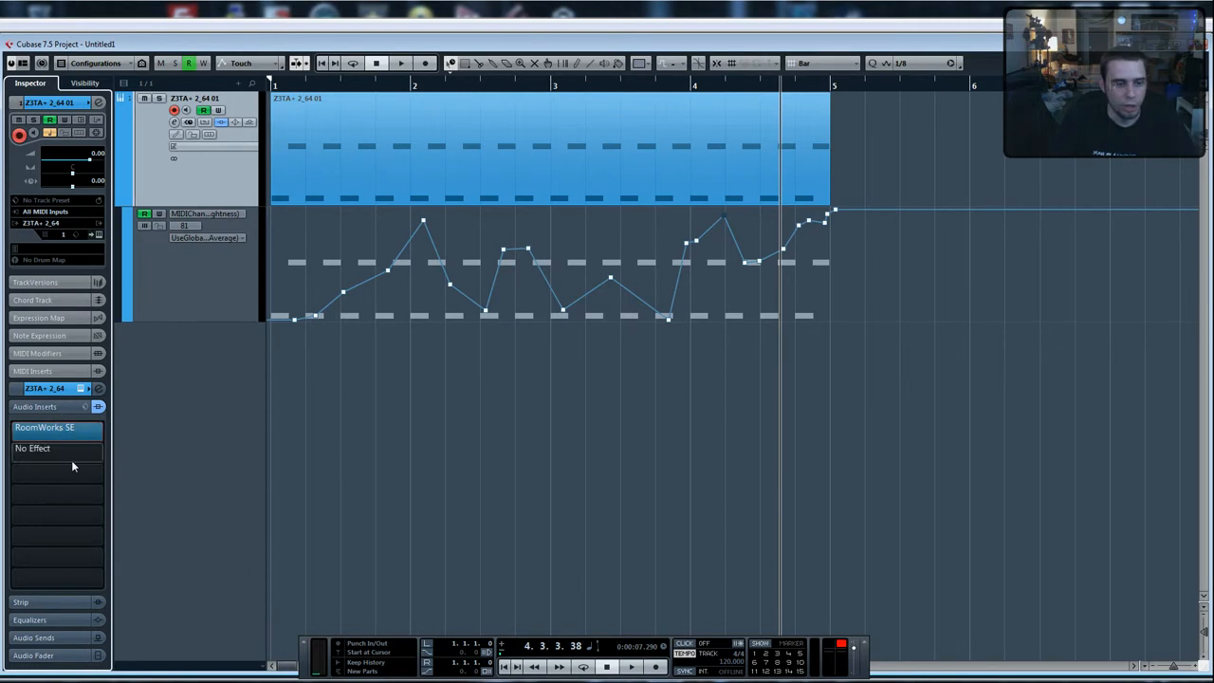
# Insert CurveEQ in the second audio insert slot, below RoomWorks SE, and move its editor clear of the track's start
pyautogui.click(66, 457)
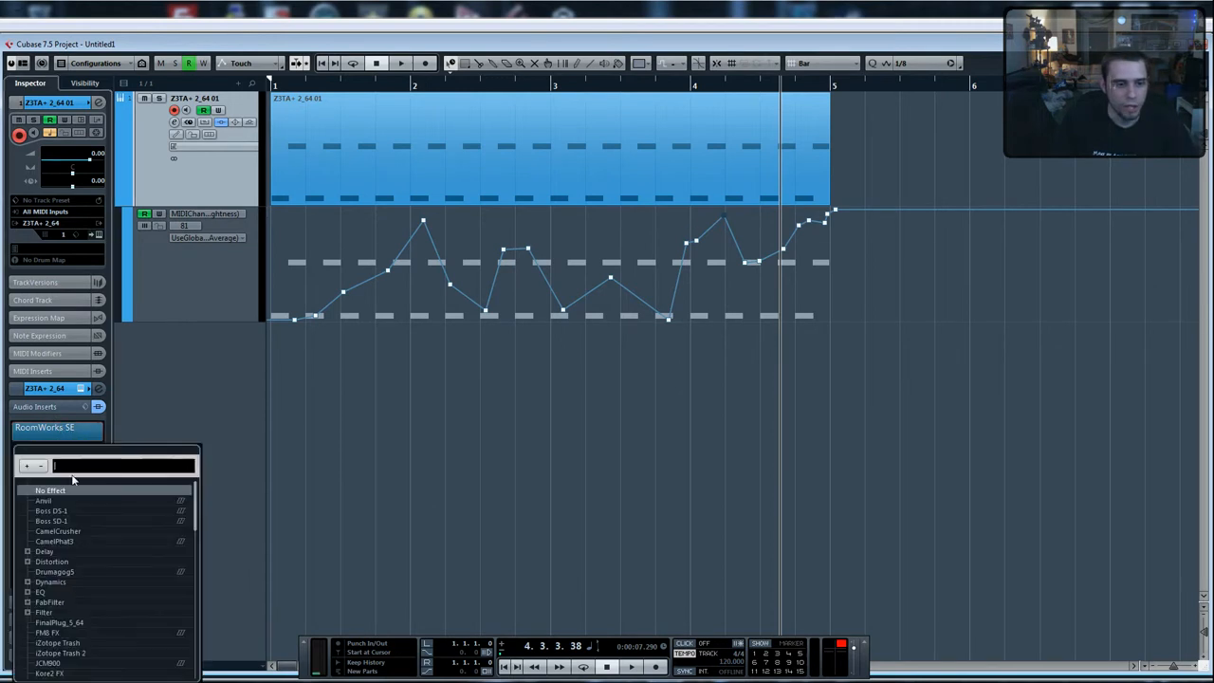
pyautogui.click(27, 593)
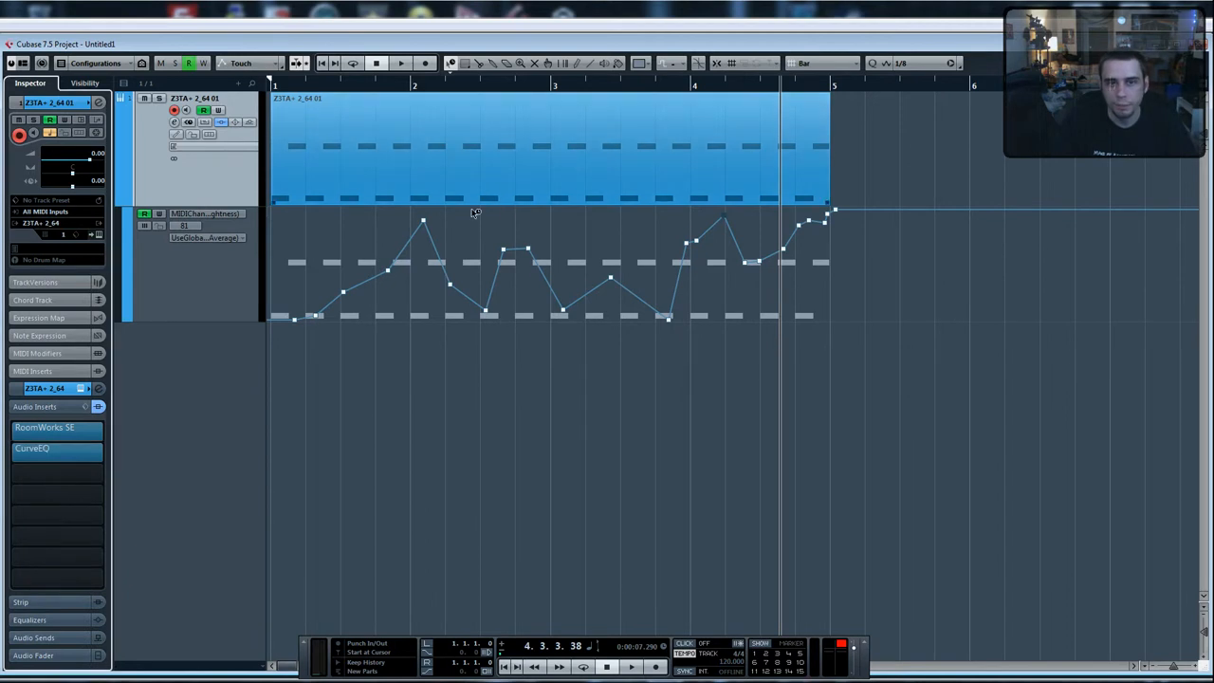
pyautogui.click(41, 451)
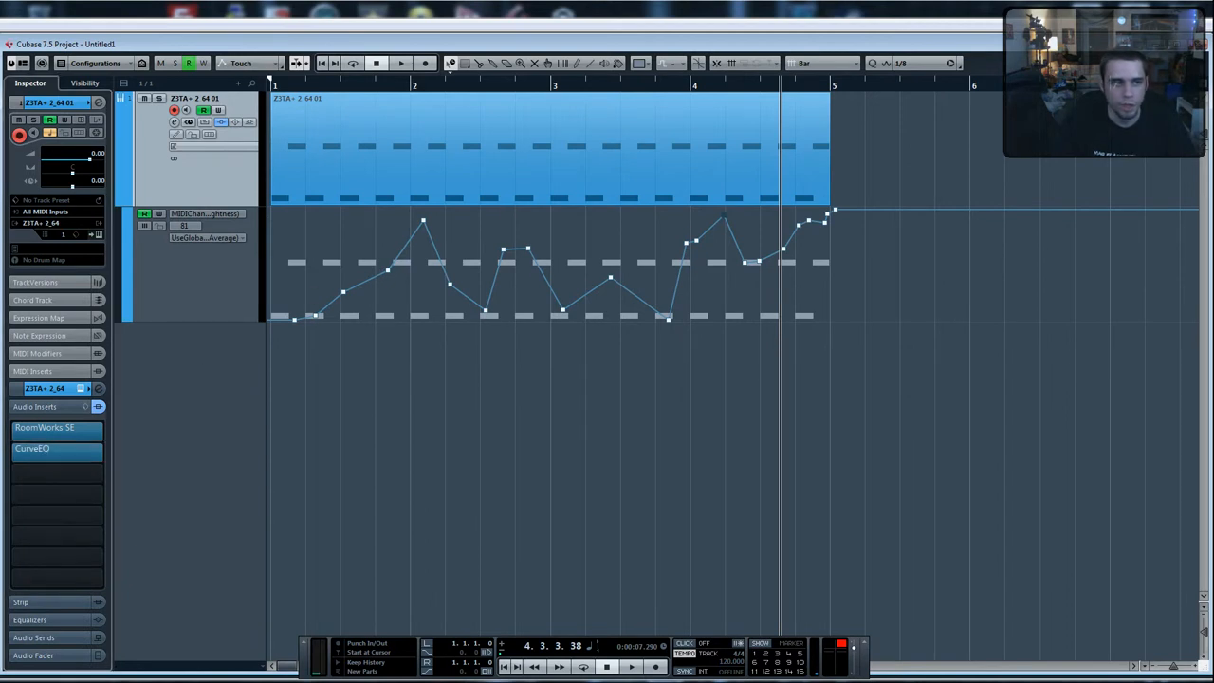
pyautogui.moveTo(565, 206); pyautogui.dragTo(997, 206)
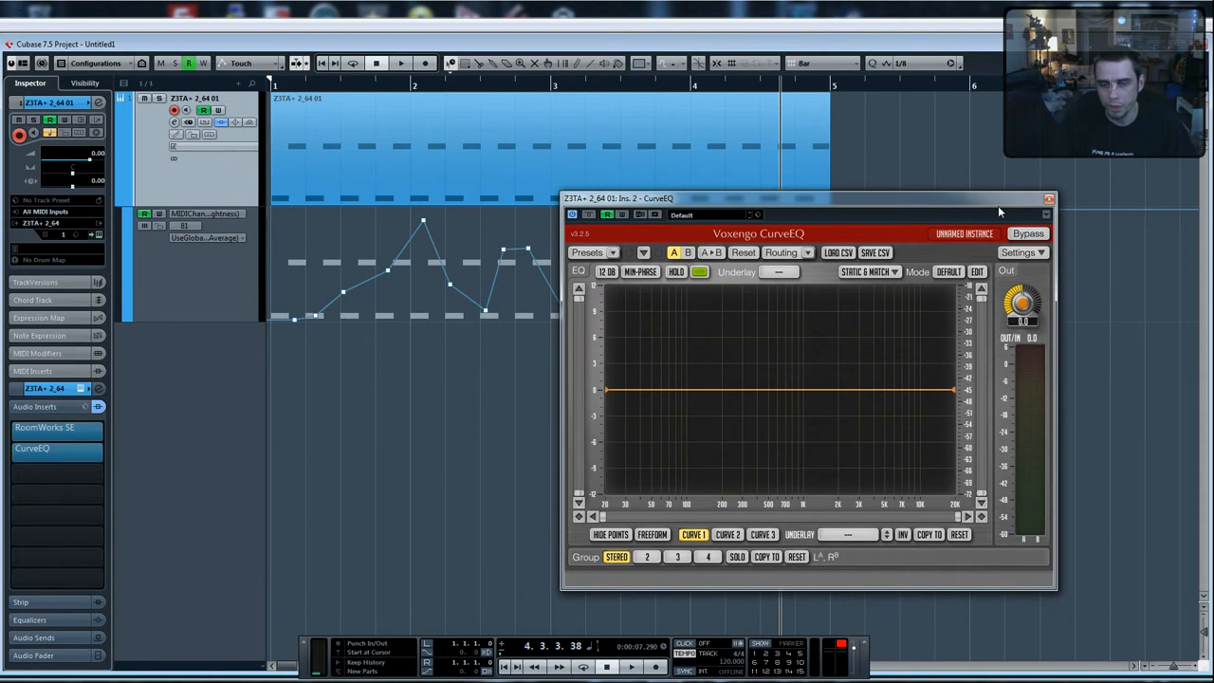
# Play from the start and shape the CurveEQ curve with a boost of about 4.7 dB at 136 Hz and a deep cut near 7 kHz
pyautogui.press('Home')
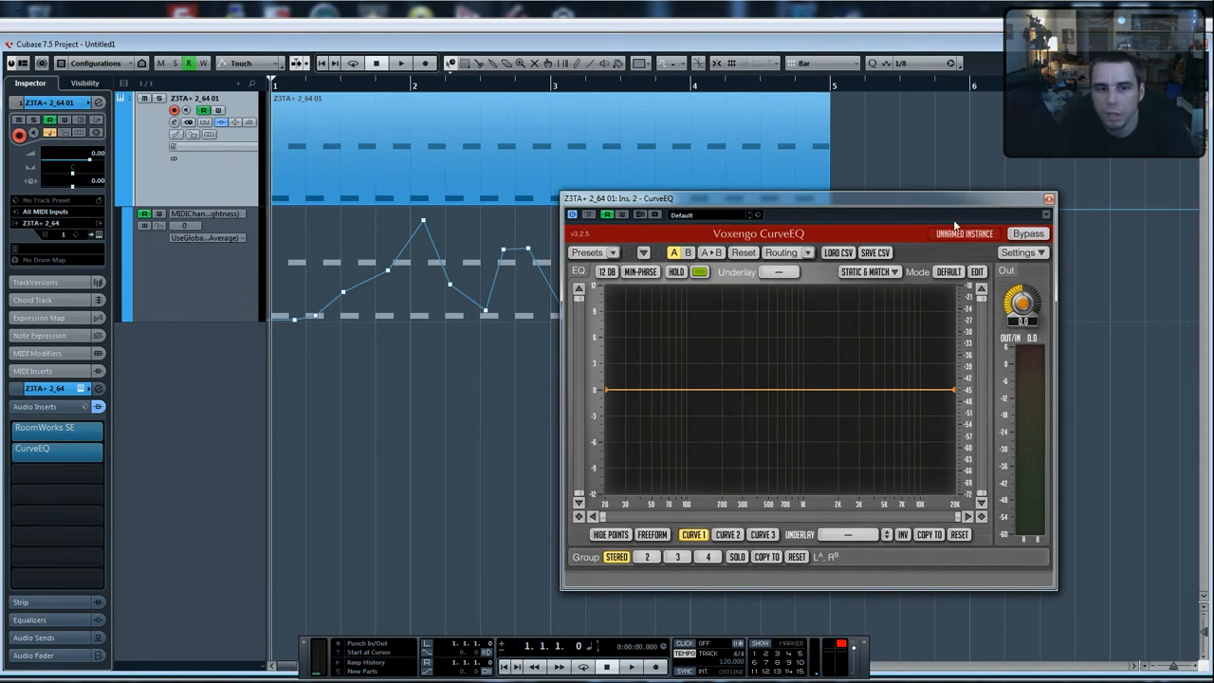
pyautogui.press('space')
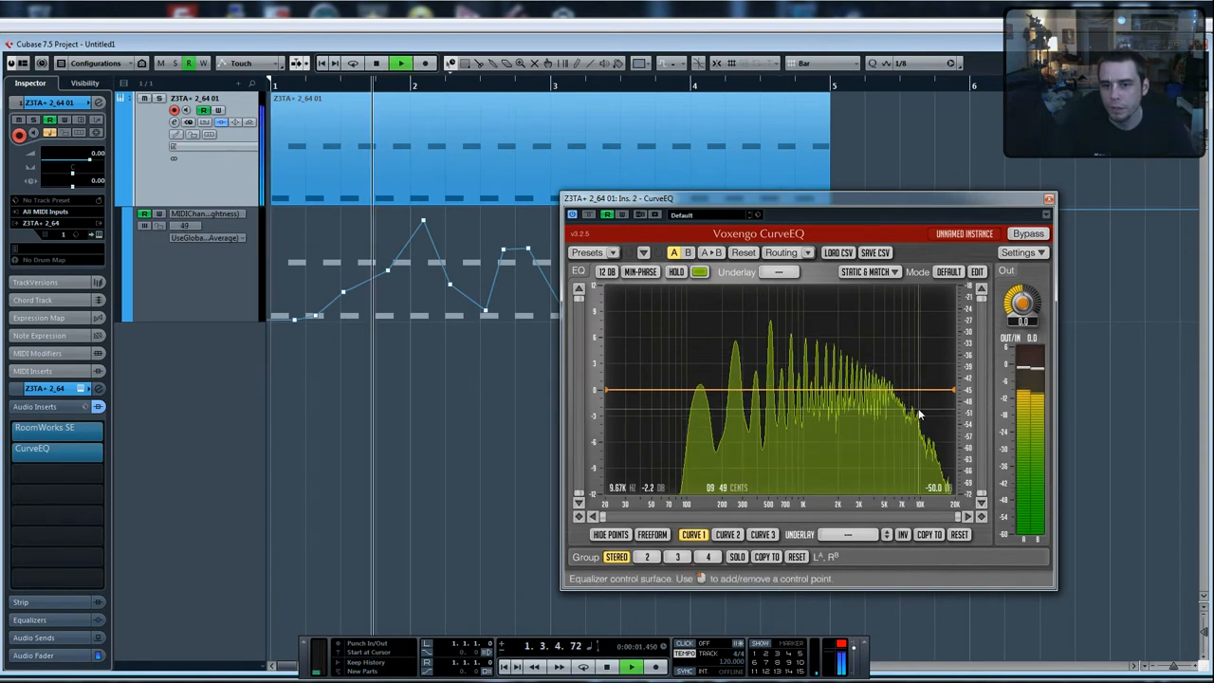
pyautogui.click(810, 389)
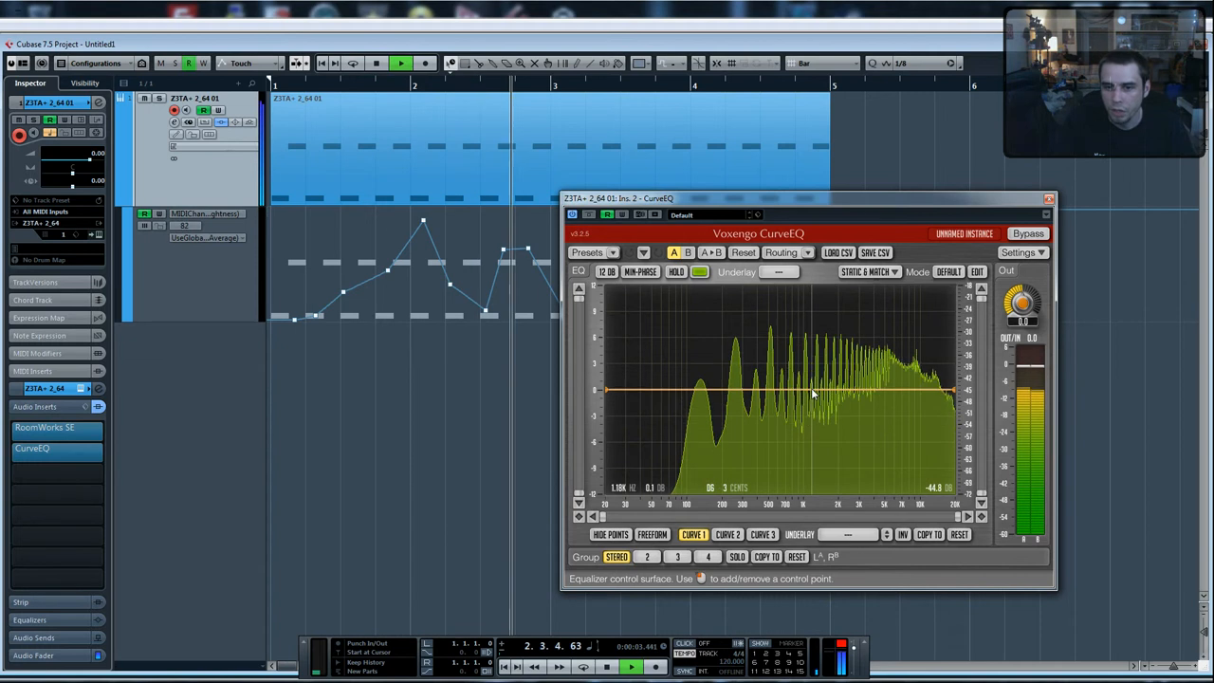
pyautogui.moveTo(889, 390); pyautogui.dragTo(899, 462)
pyautogui.moveTo(811, 389); pyautogui.dragTo(702, 348)
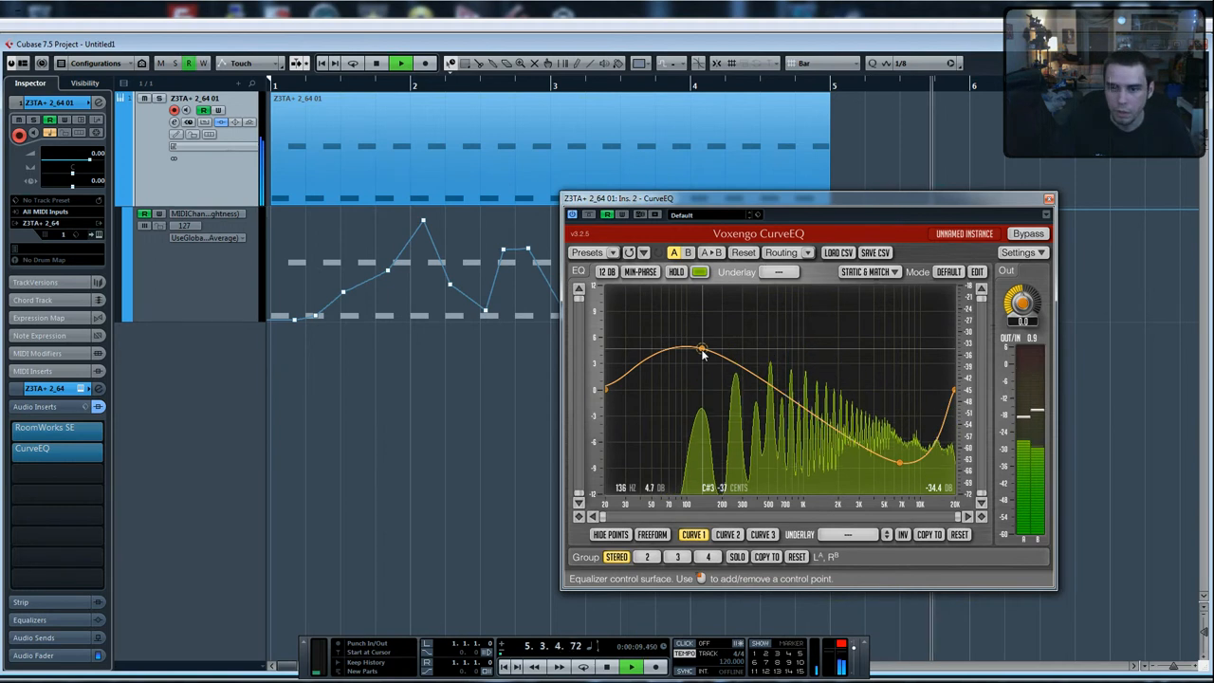
# Reshape the curve with a slight boost near 1 kHz, a deep cut around 136 Hz, and a boost between 2 and 3 kHz
pyautogui.moveTo(790, 398); pyautogui.dragTo(803, 376)
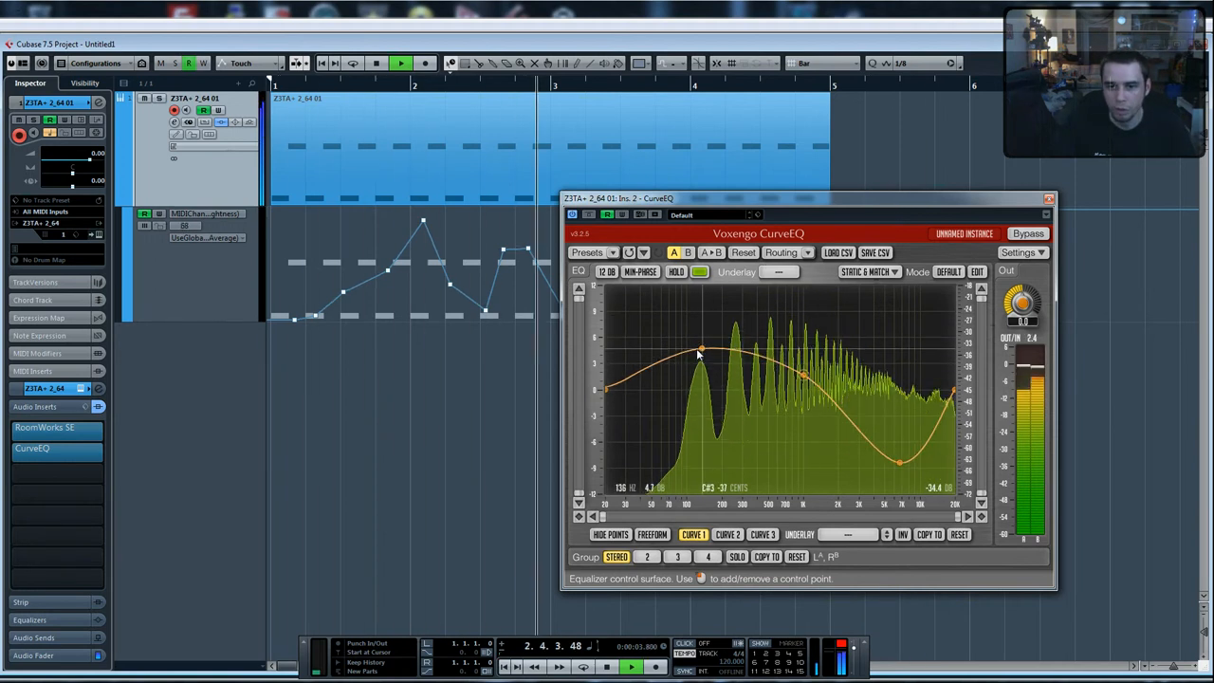
pyautogui.moveTo(702, 351); pyautogui.dragTo(699, 463)
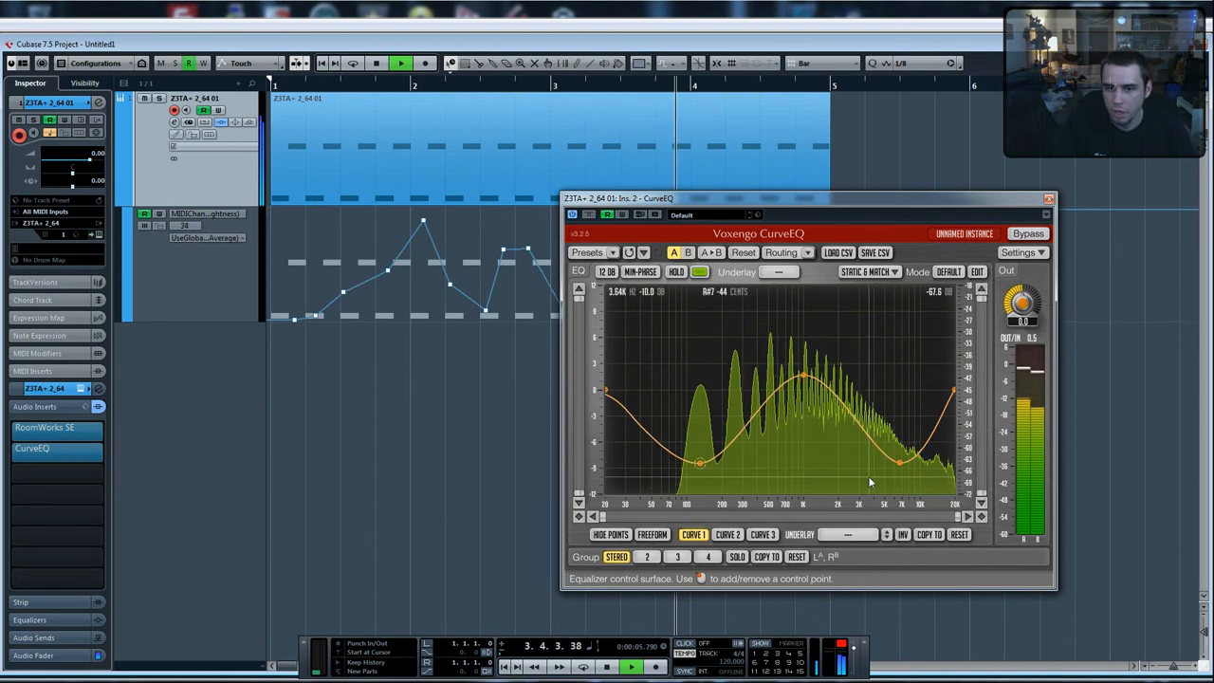
pyautogui.moveTo(895, 464); pyautogui.dragTo(848, 355)
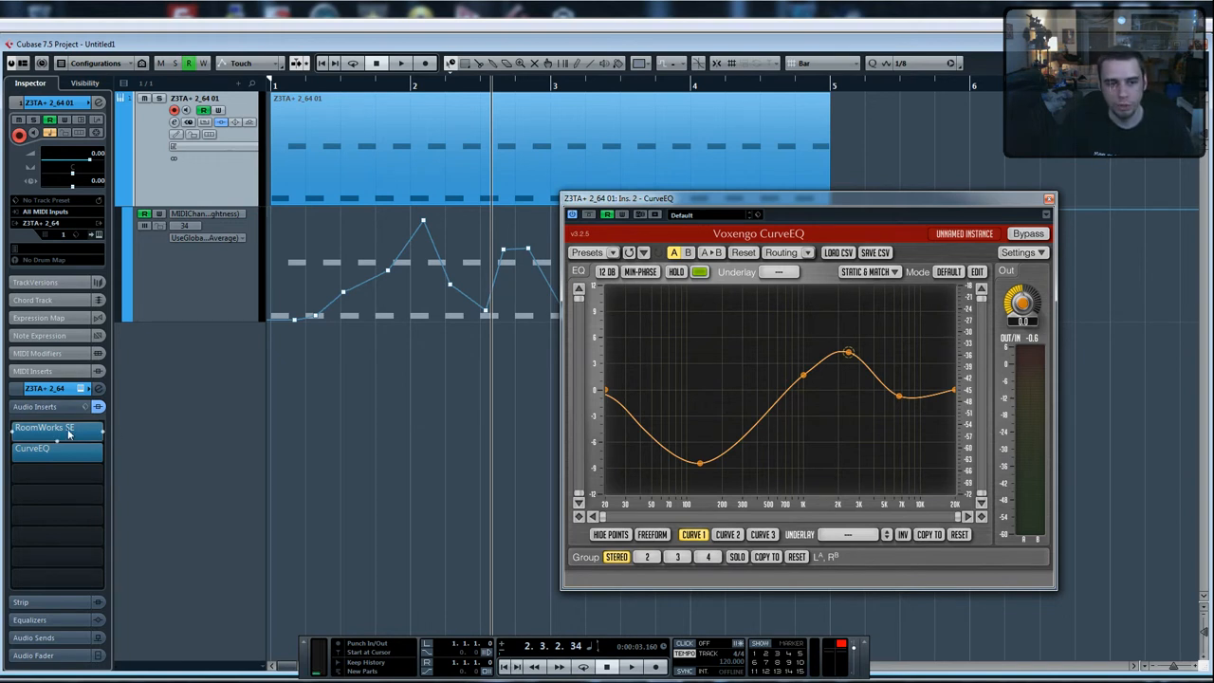
# Move RoomWorks SE below CurveEQ in the insert chain and play the part from the start
pyautogui.moveTo(69, 431); pyautogui.dragTo(54, 477)
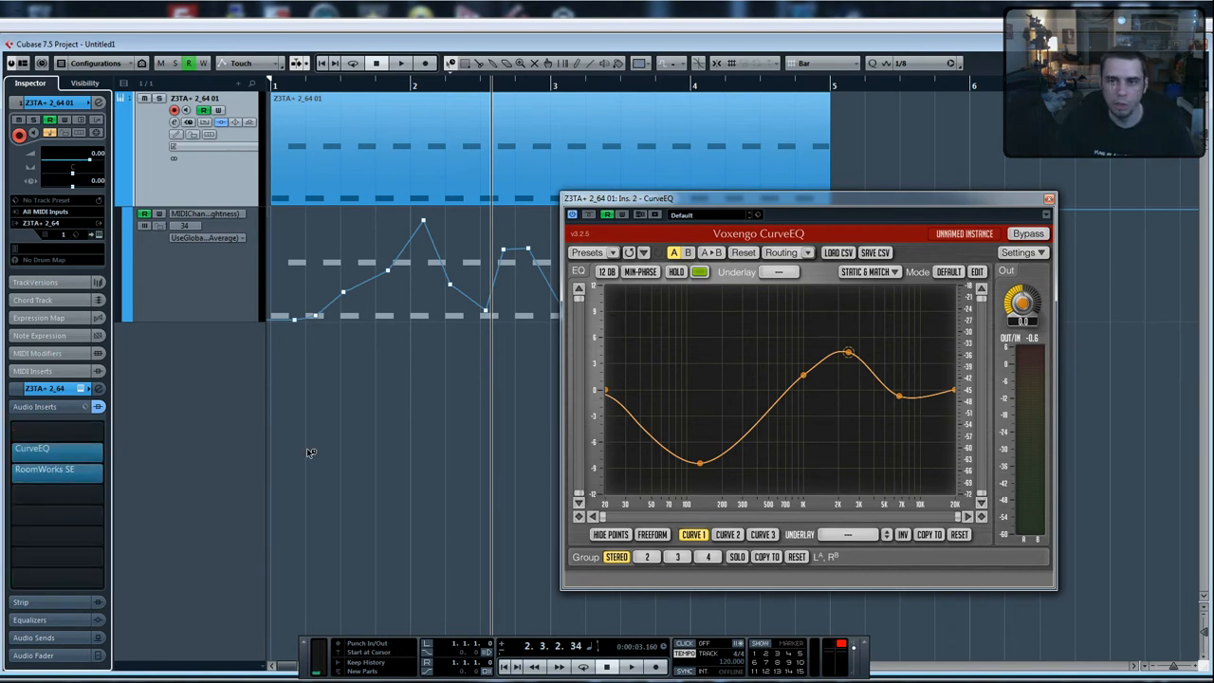
pyautogui.press('Home')
pyautogui.press('space')
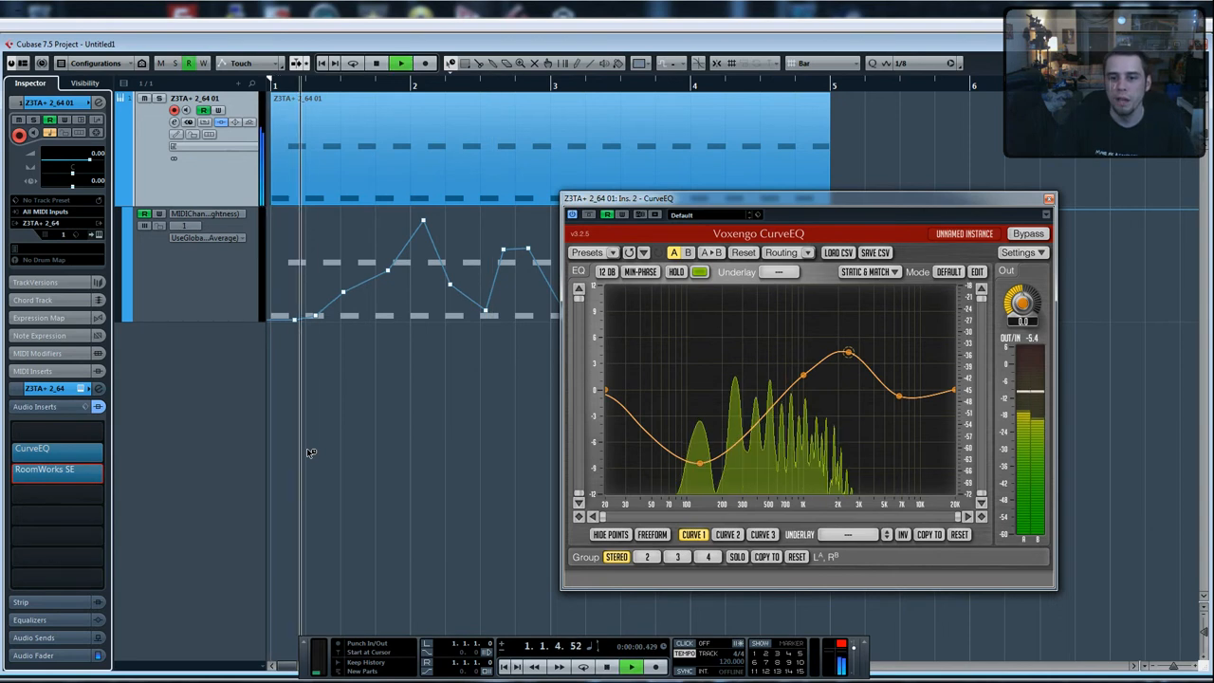